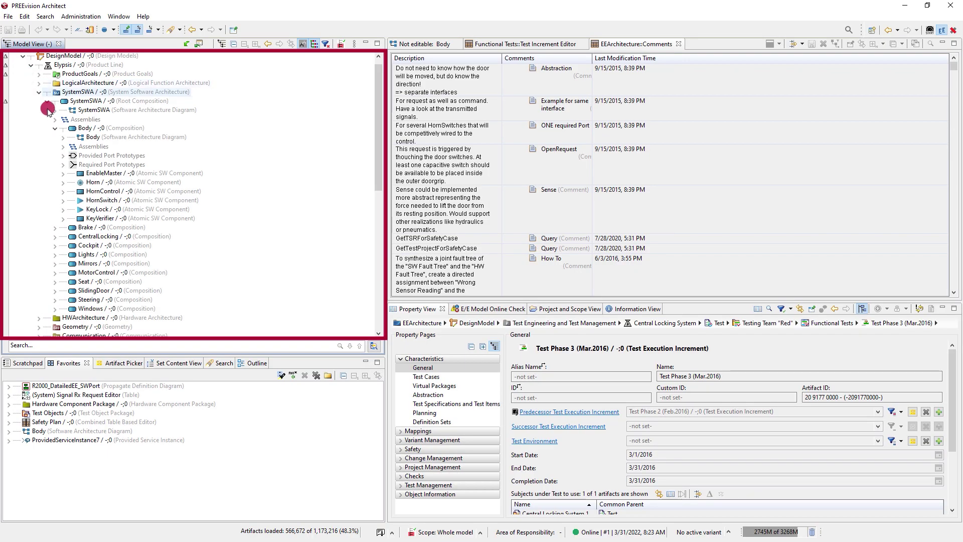
Review HornControl's Latency Time and Timing Path pages, HornSwitch, and the Test Phase 3 row
{"action": "left_click", "coordinate": [150, 191]}
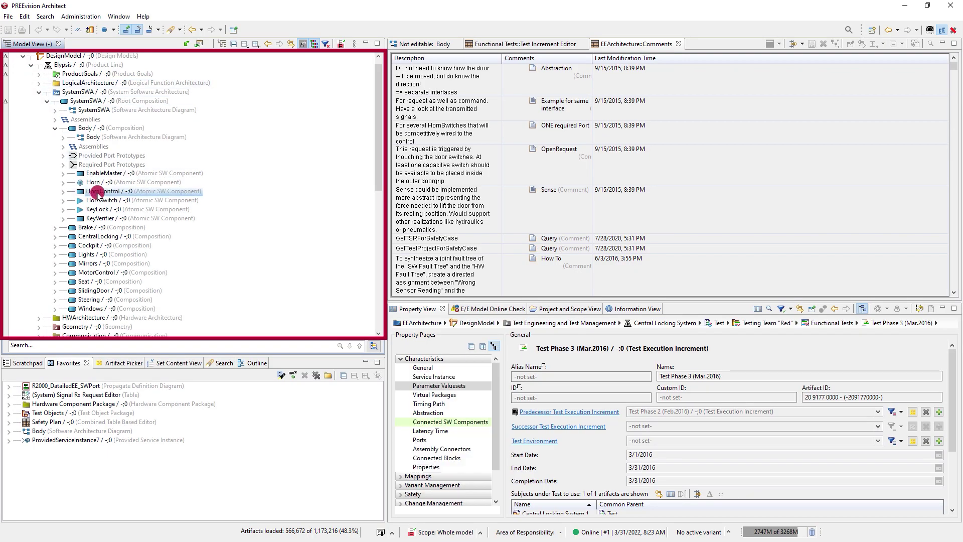
{"action": "left_click", "coordinate": [430, 431]}
{"action": "left_click", "coordinate": [429, 404]}
{"action": "left_click", "coordinate": [417, 44]}
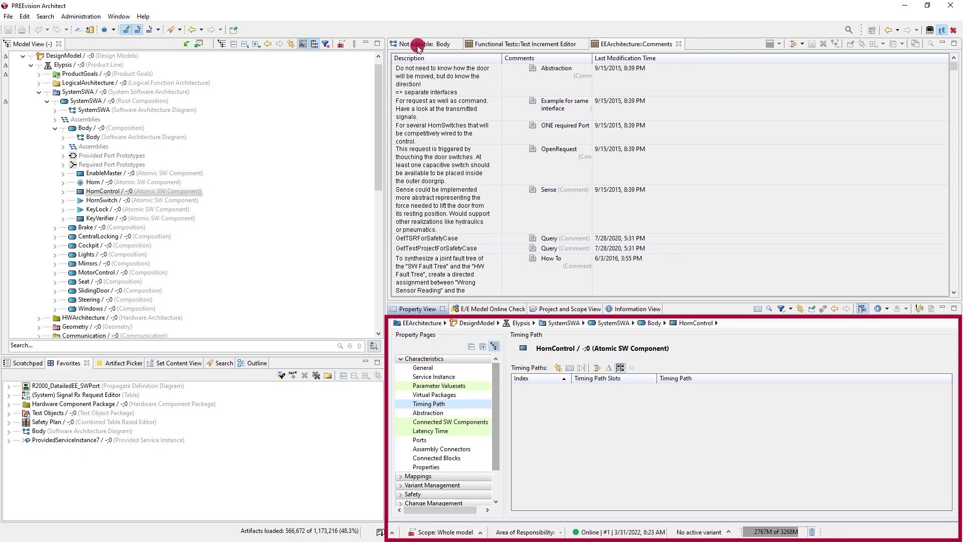
{"action": "left_click", "coordinate": [456, 178]}
{"action": "left_click", "coordinate": [522, 44]}
{"action": "left_click", "coordinate": [563, 137]}
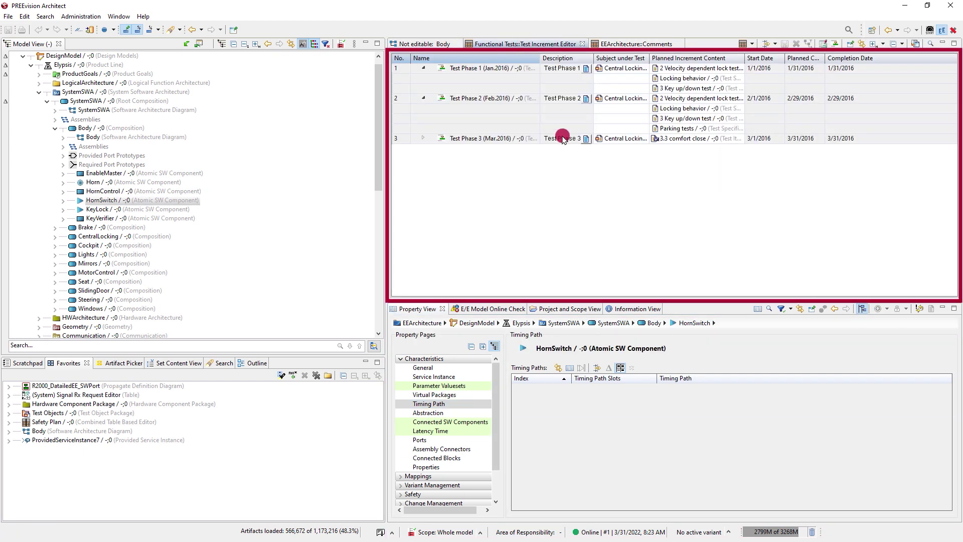
Show perspective names as text labels and bring up the Project and Scope View
{"action": "right_click", "coordinate": [941, 30]}
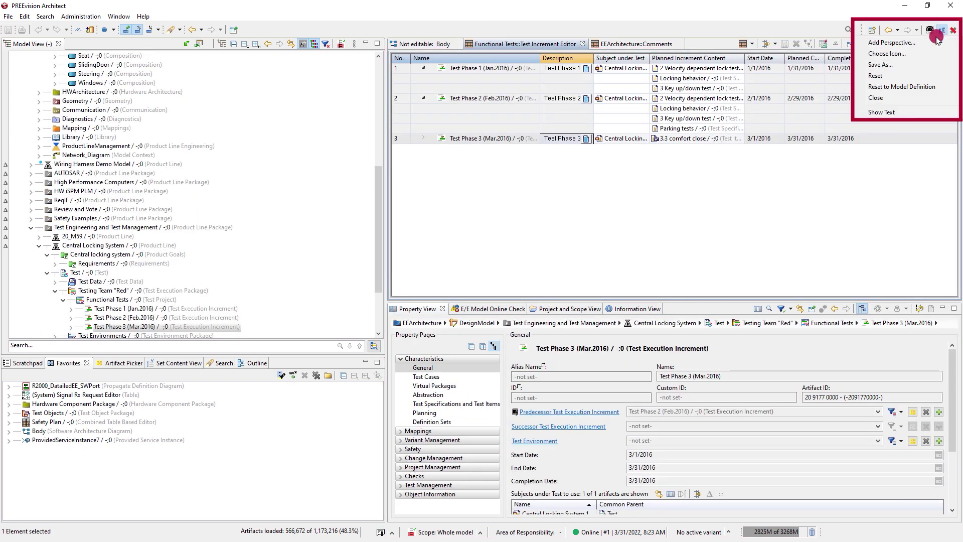
{"action": "left_click", "coordinate": [894, 112]}
{"action": "left_click", "coordinate": [565, 310]}
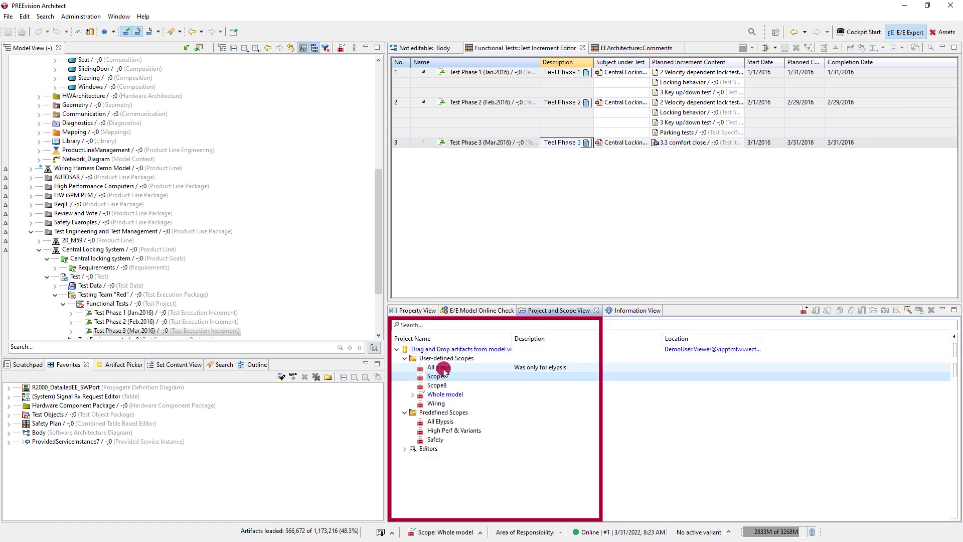
Open Preferences from the Window menu
{"action": "mouse_move", "coordinate": [443, 370]}
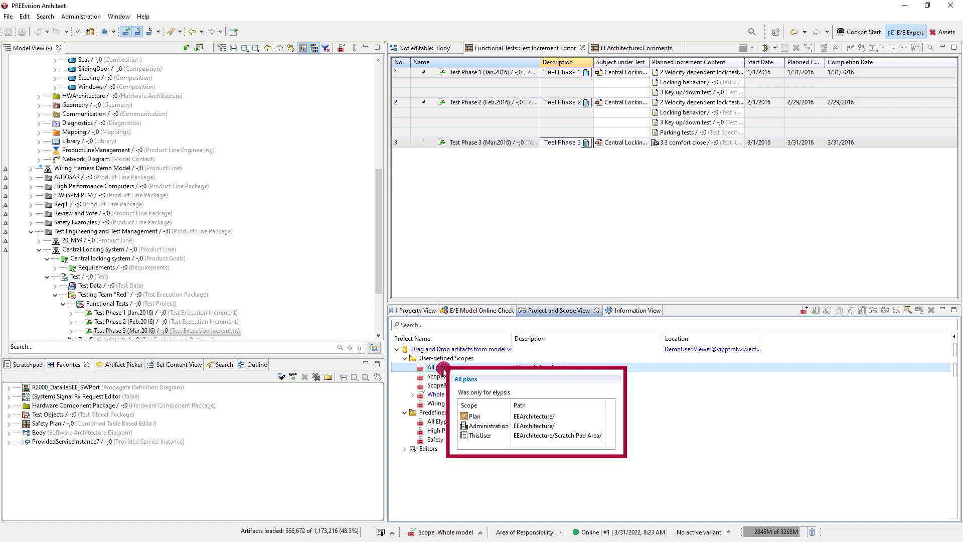
{"action": "left_click", "coordinate": [119, 16]}
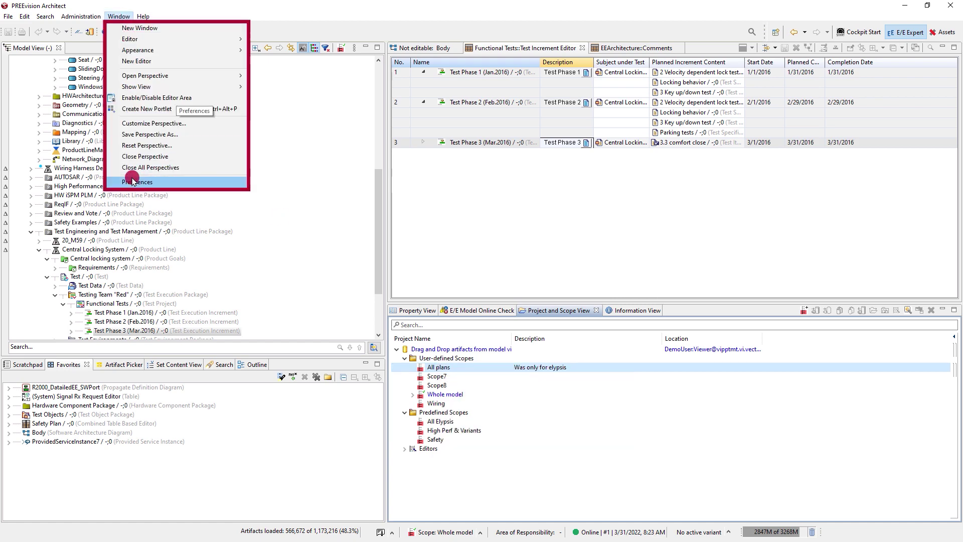
{"action": "left_click", "coordinate": [134, 181]}
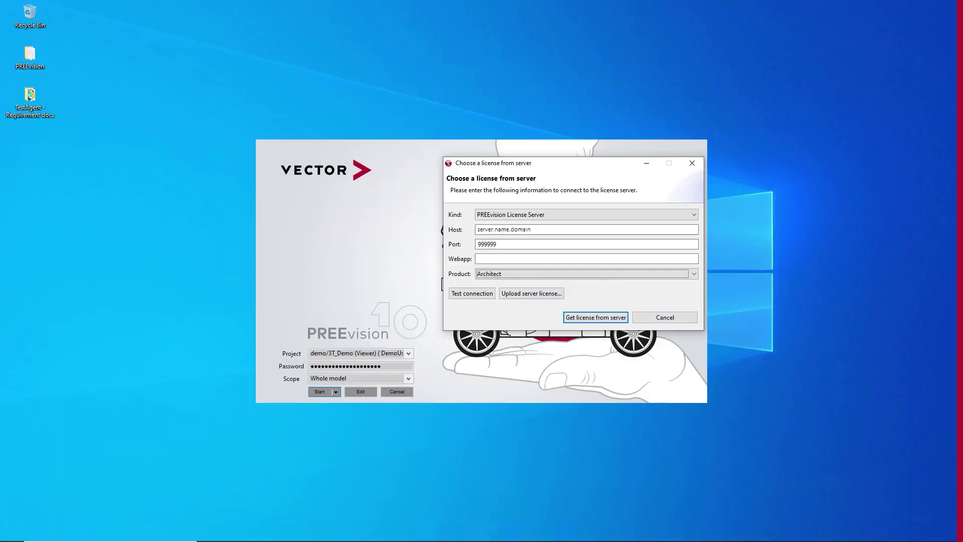
Drop down the licence source list in the 'Choose a license from server' dialog
{"action": "key", "text": "alt+Down"}
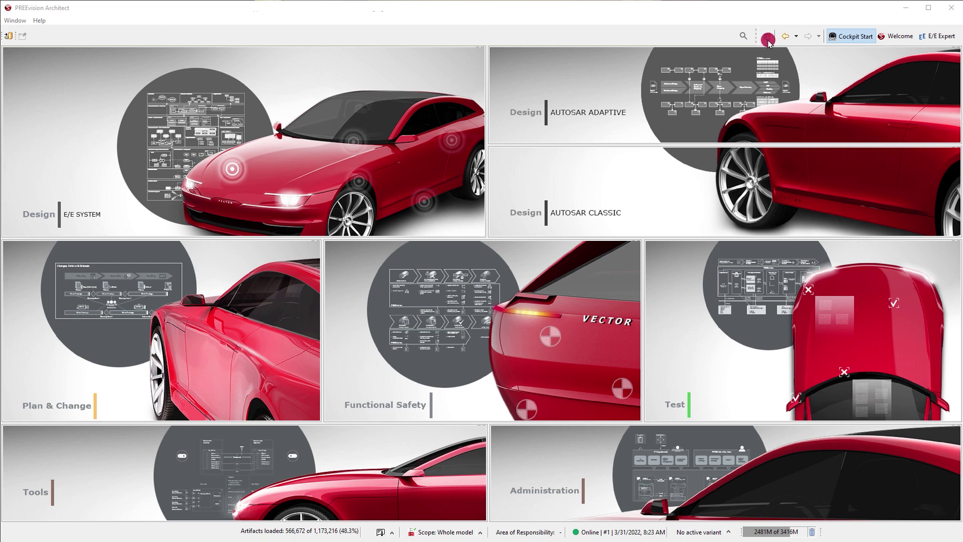
Open the Authority perspective from the list of available perspectives
{"action": "left_click", "coordinate": [768, 36]}
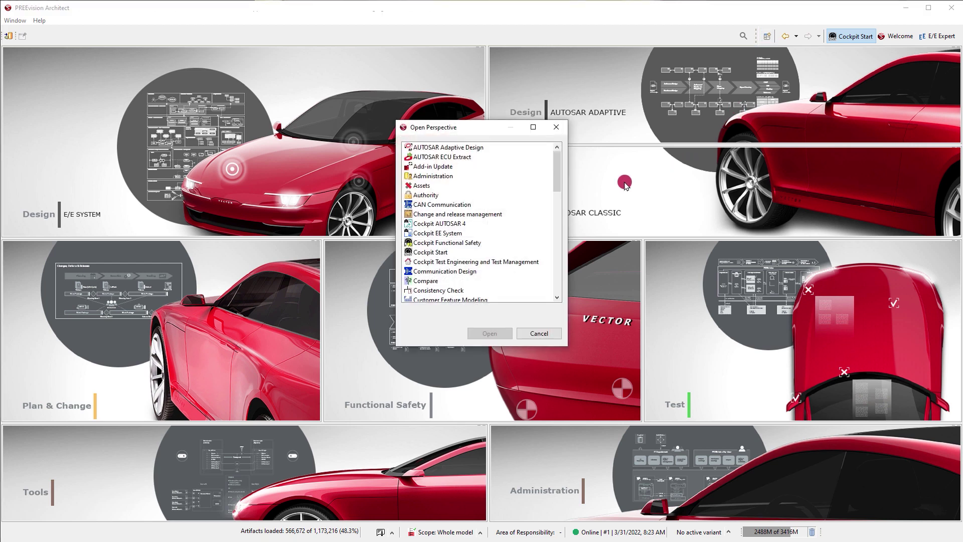
{"action": "left_click", "coordinate": [426, 195]}
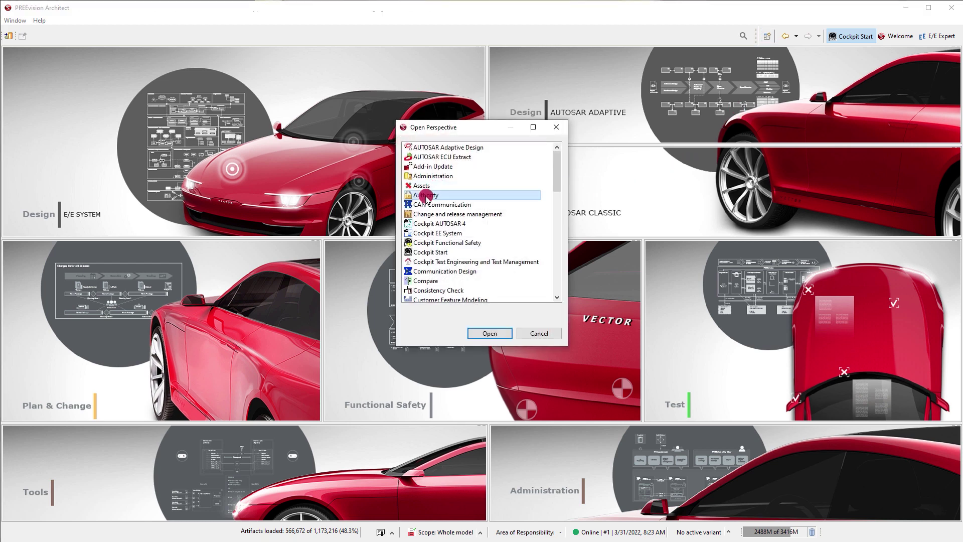
{"action": "left_click", "coordinate": [483, 334]}
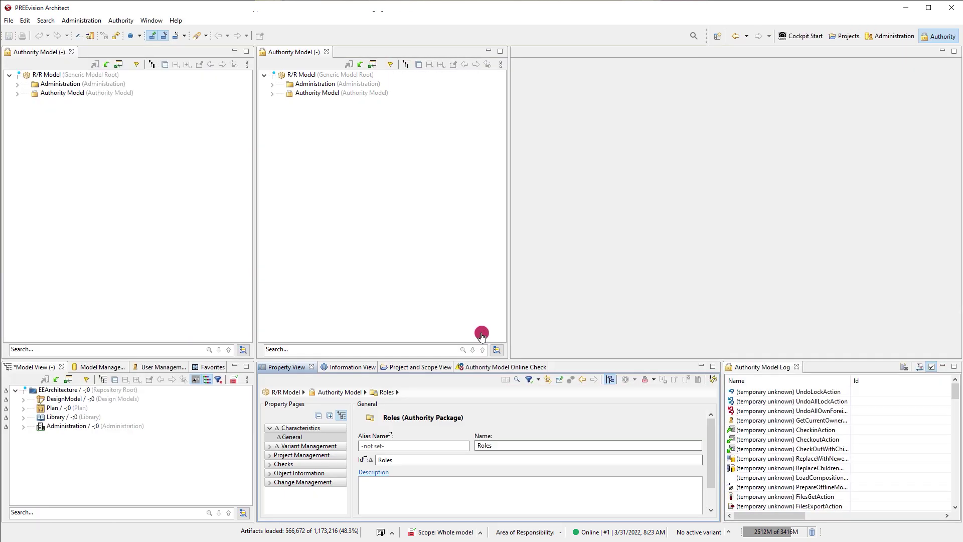
Expand Authority Model in both trees, select Roles, and expand Authority Items and New Projects
{"action": "left_click", "coordinate": [17, 94]}
{"action": "left_click", "coordinate": [68, 174]}
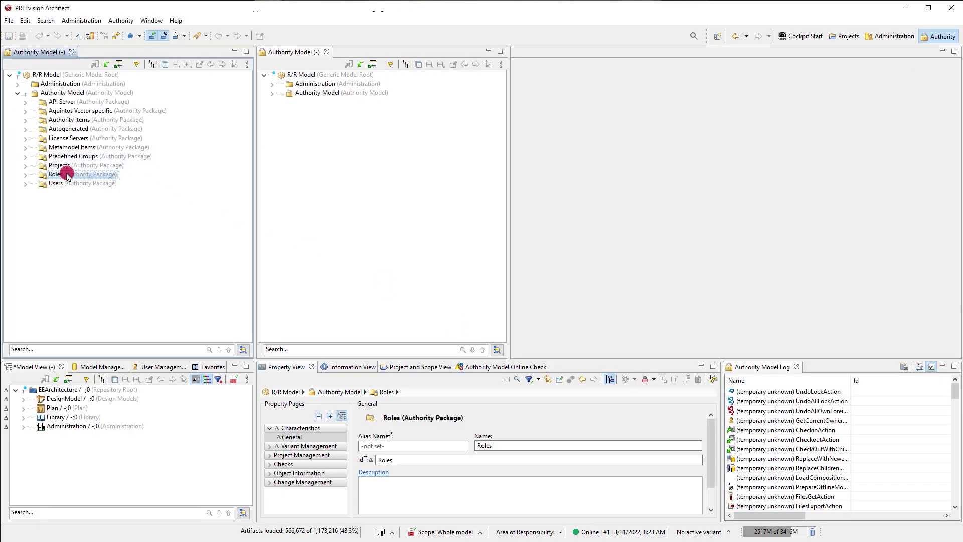
{"action": "left_click", "coordinate": [271, 93]}
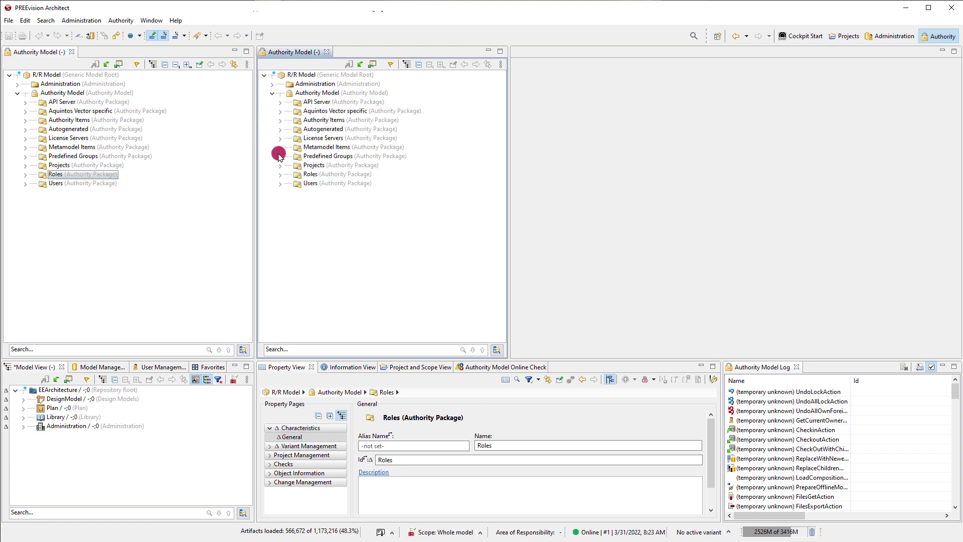
{"action": "left_click", "coordinate": [280, 120]}
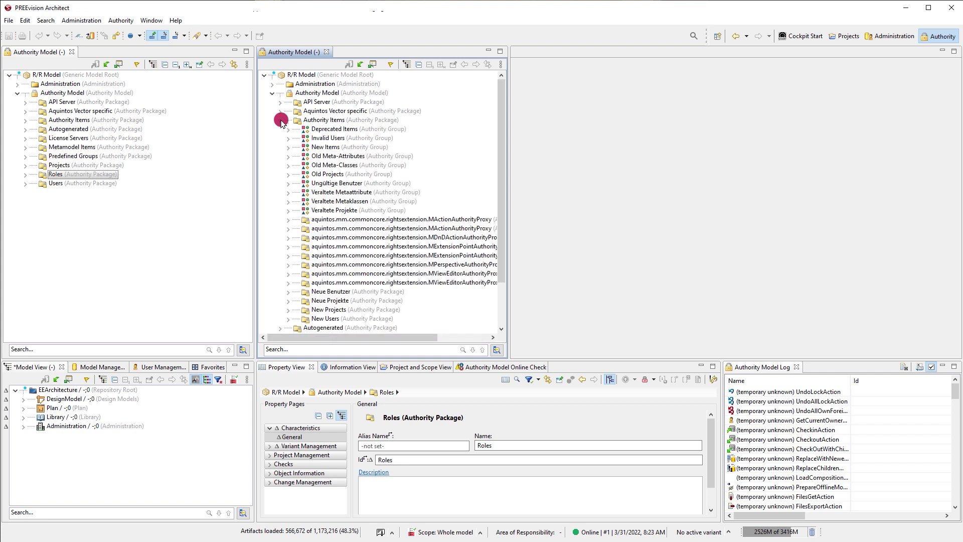
{"action": "left_click", "coordinate": [289, 310]}
{"action": "scroll", "coordinate": [420, 308], "scroll_direction": "down", "scroll_amount": 3}
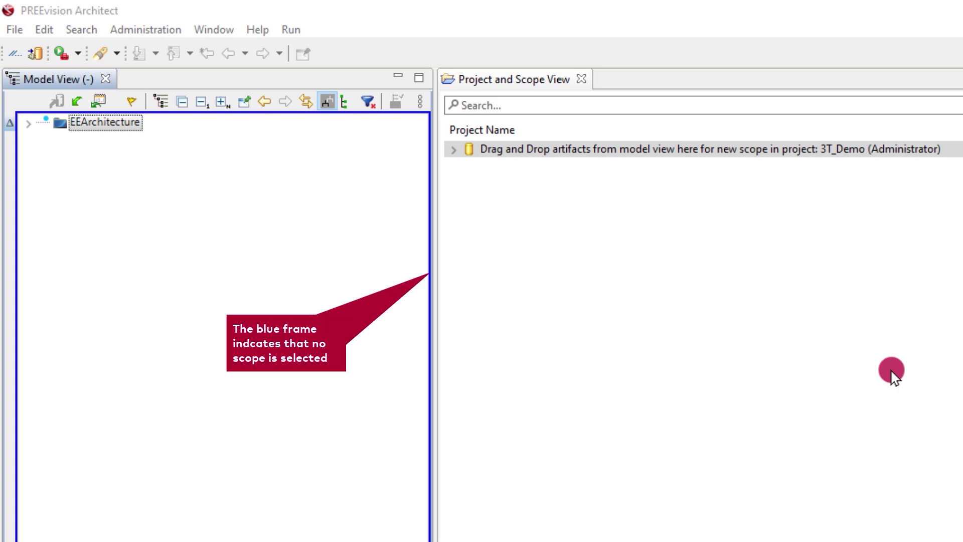
Activate the All plans scope under User-defined Scopes, then expand Plan in the Model View
{"action": "left_click", "coordinate": [453, 149]}
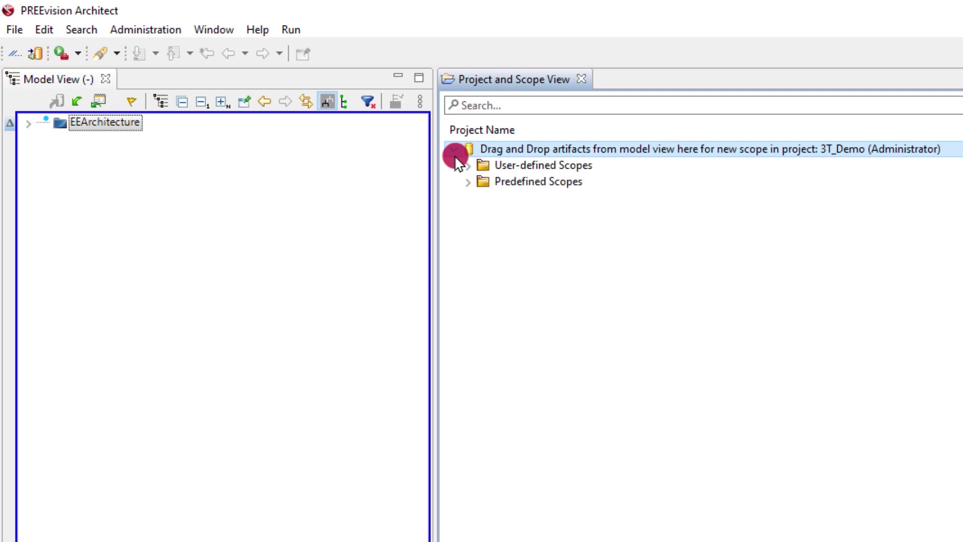
{"action": "left_click", "coordinate": [468, 166]}
{"action": "left_click", "coordinate": [483, 183]}
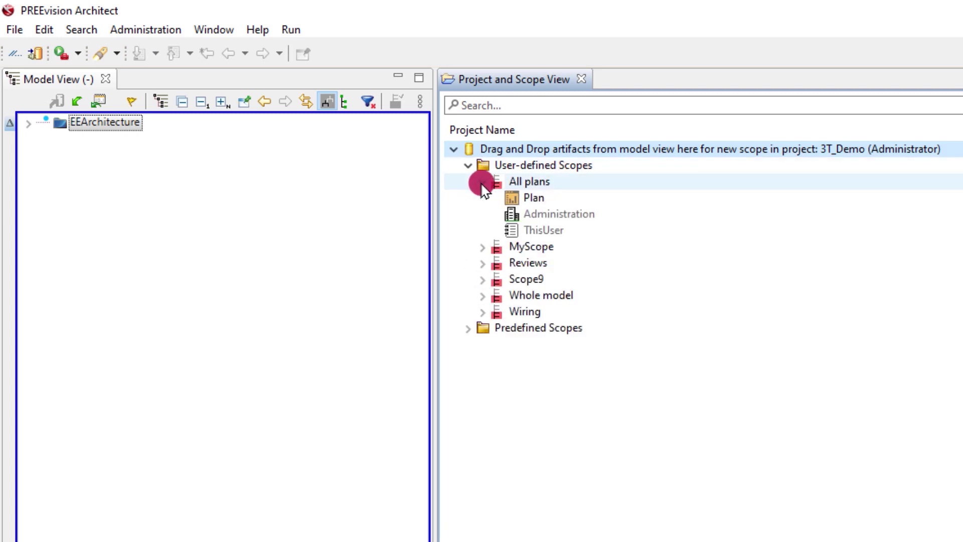
{"action": "left_click", "coordinate": [527, 183]}
{"action": "right_click", "coordinate": [566, 182]}
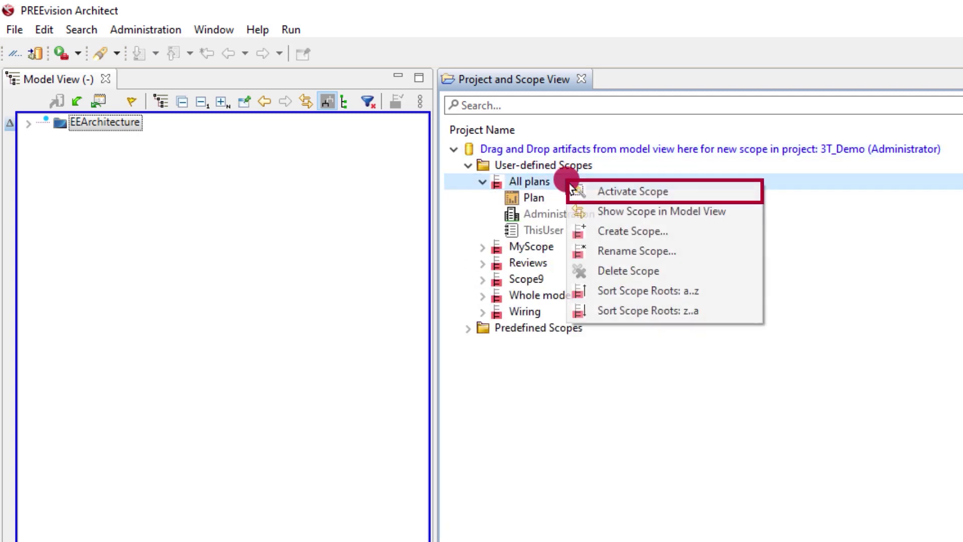
{"action": "left_click", "coordinate": [699, 194]}
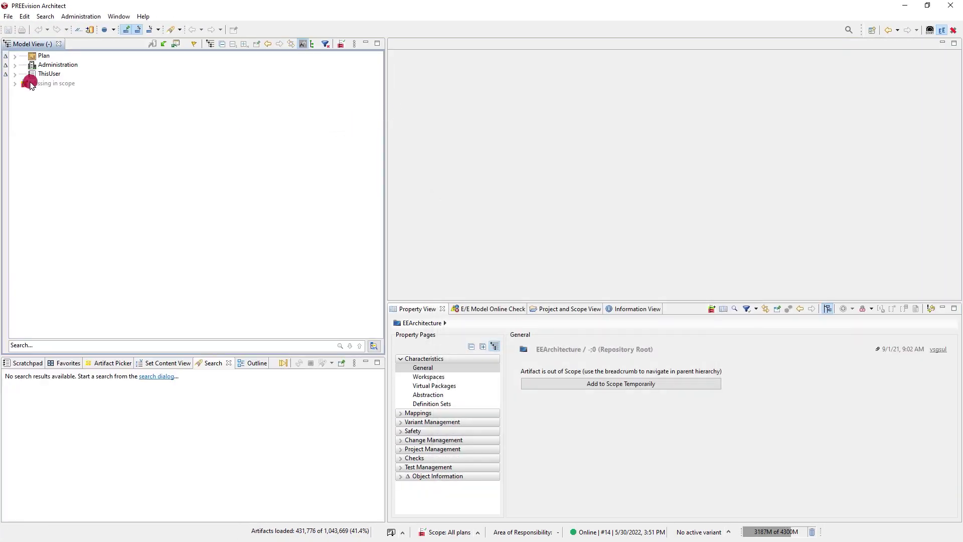
{"action": "left_click", "coordinate": [14, 57]}
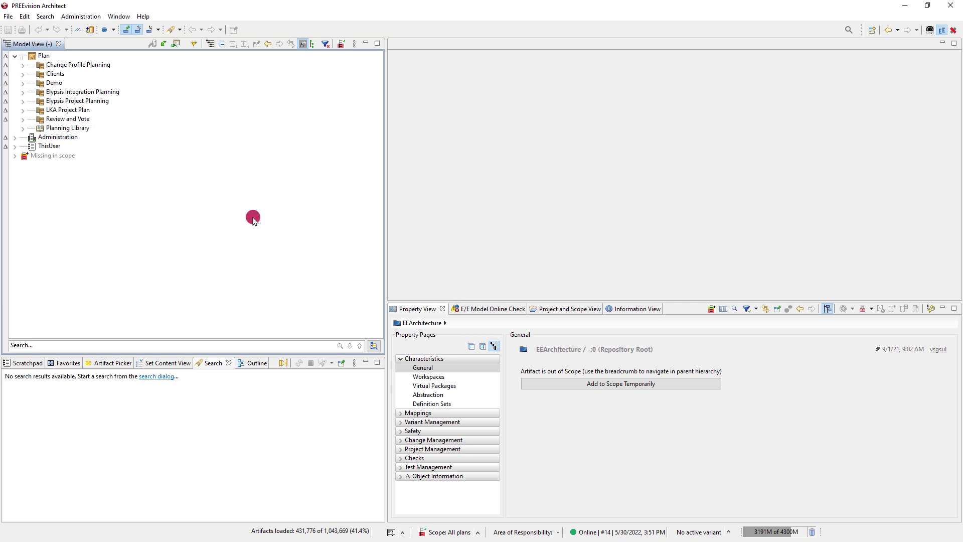
{"action": "left_click", "coordinate": [556, 310]}
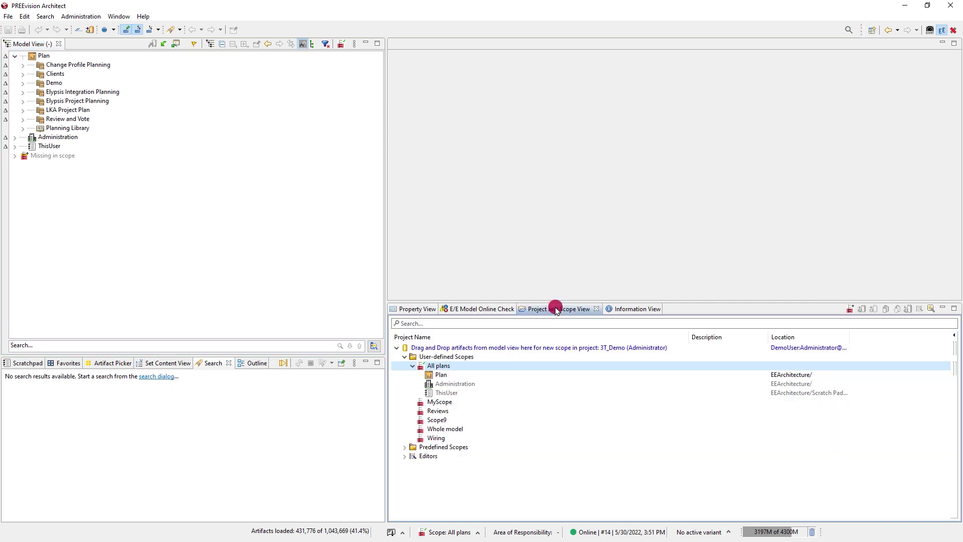
Create My New Scope, add Elypsis Integration Planning to it, and activate it
{"action": "right_click", "coordinate": [445, 356]}
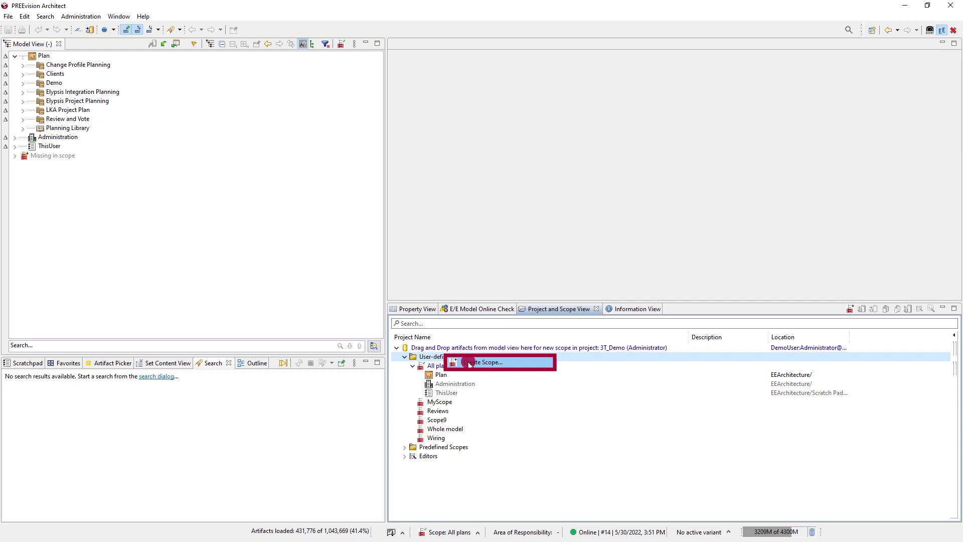
{"action": "left_click", "coordinate": [470, 363]}
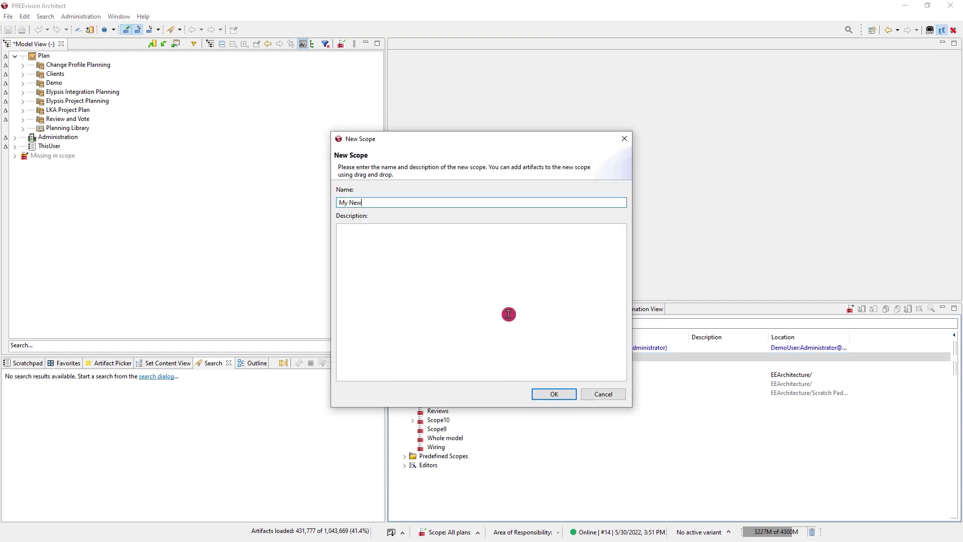
{"action": "key", "text": "Return"}
{"action": "left_click_drag", "start_coordinate": [78, 92], "coordinate": [442, 402]}
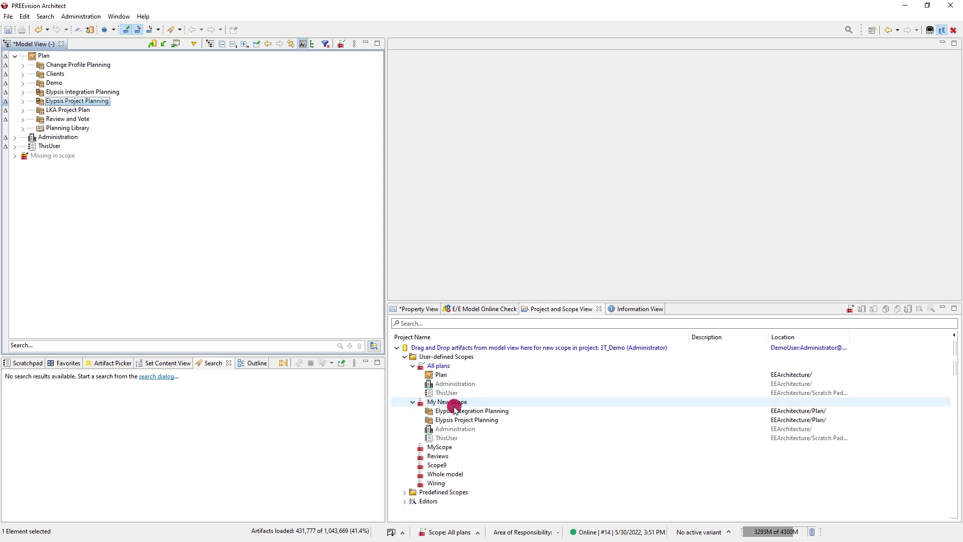
{"action": "right_click", "coordinate": [449, 402]}
{"action": "left_click", "coordinate": [502, 419]}
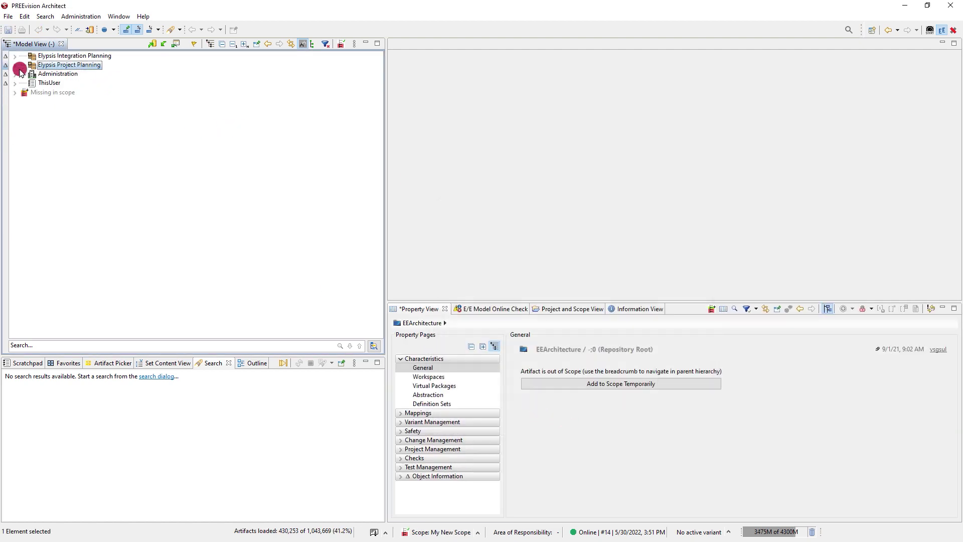
Open the Elypsis Project Plan Gantt chart and expand its Missing in scope entries
{"action": "left_click", "coordinate": [15, 66]}
{"action": "double_click", "coordinate": [54, 75]}
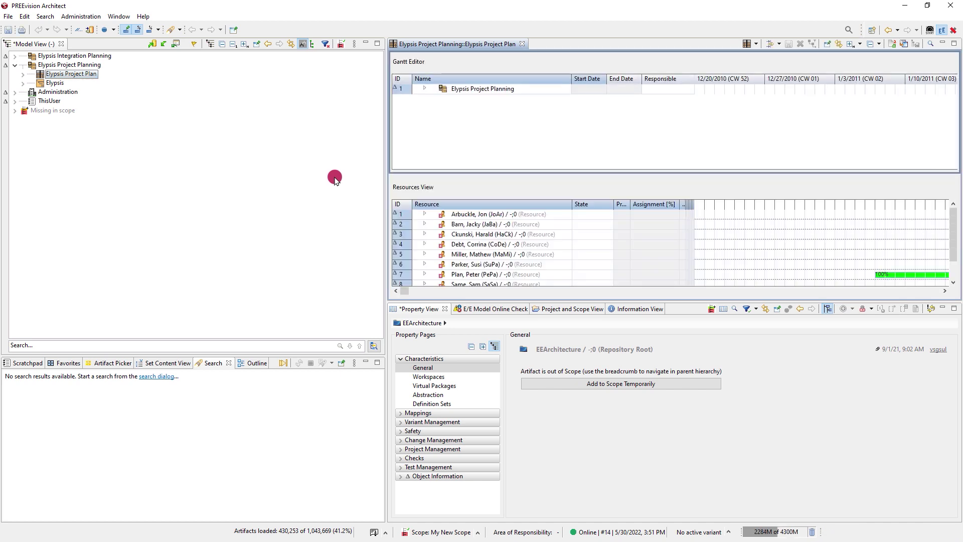
{"action": "left_click", "coordinate": [15, 113]}
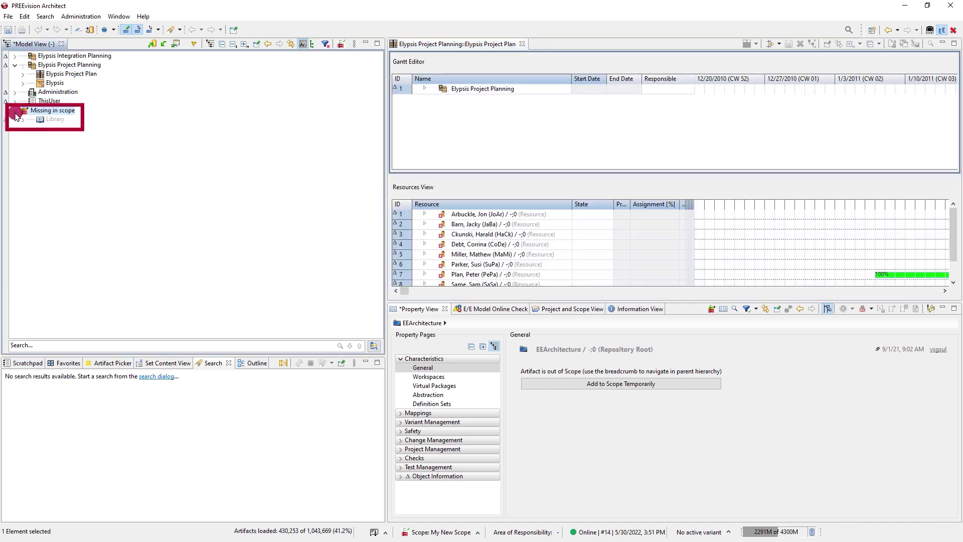
{"action": "left_click", "coordinate": [552, 309]}
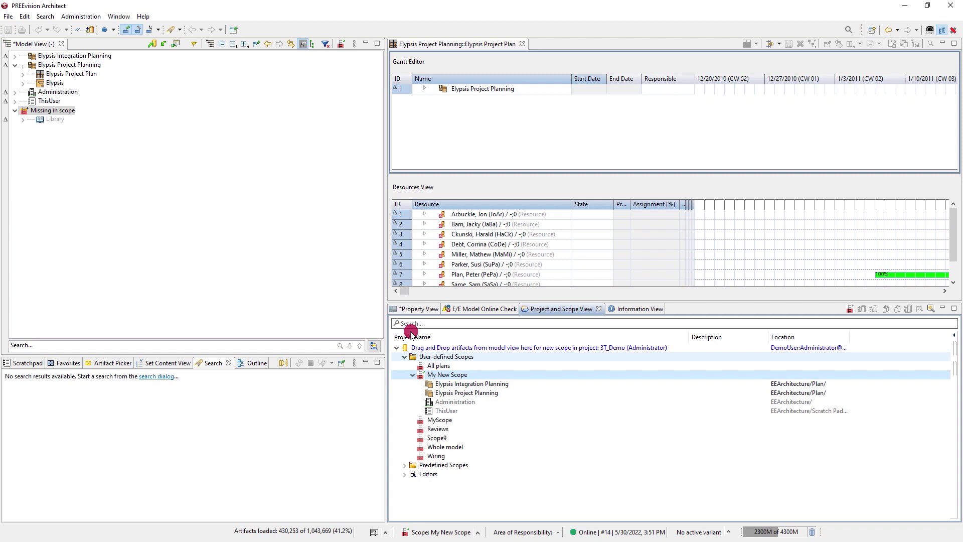
Add Library to My New Scope, then open Tools from Cockpit Start
{"action": "left_click_drag", "start_coordinate": [52, 119], "coordinate": [444, 378]}
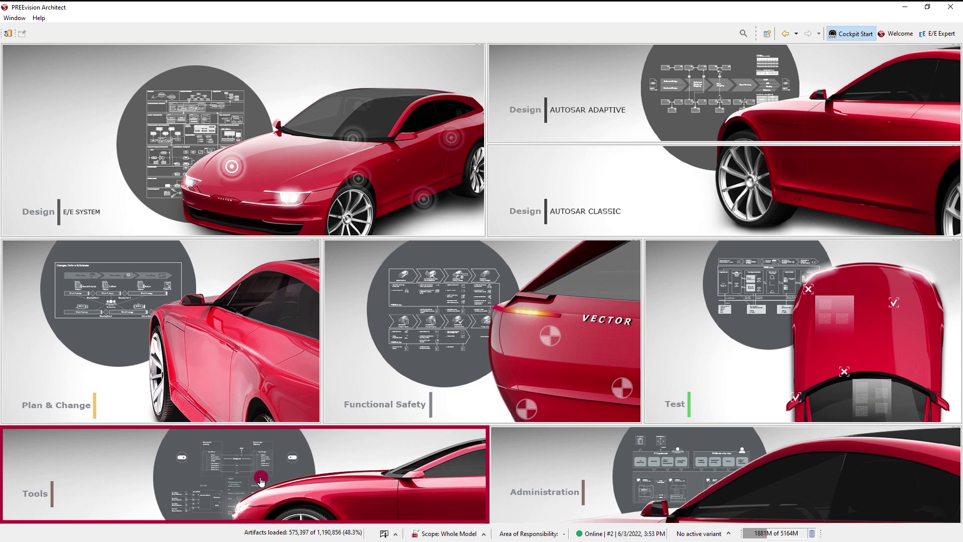
{"action": "left_click", "coordinate": [260, 479]}
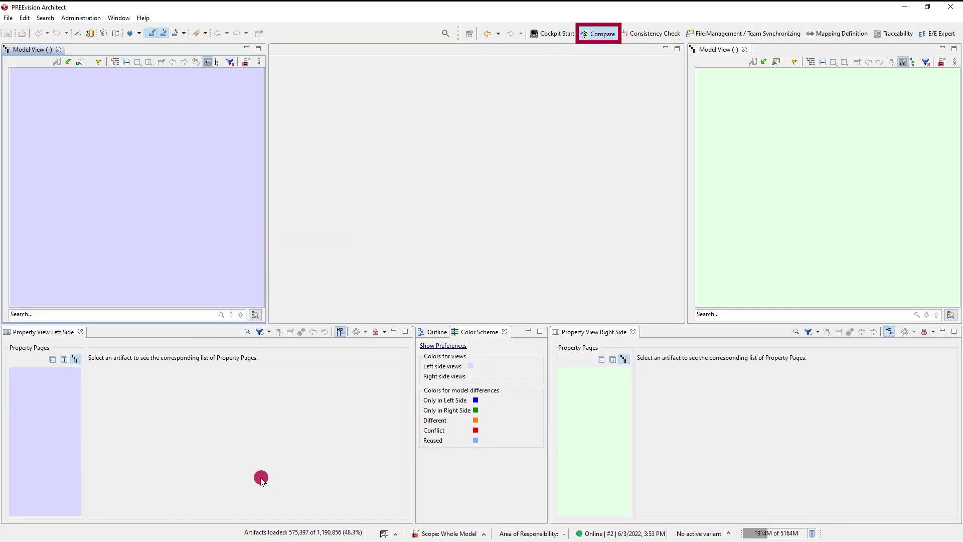
Switch through the Consistency Check, Mapping Definition and File Management / Team Synchronizing perspectives
{"action": "left_click", "coordinate": [650, 35]}
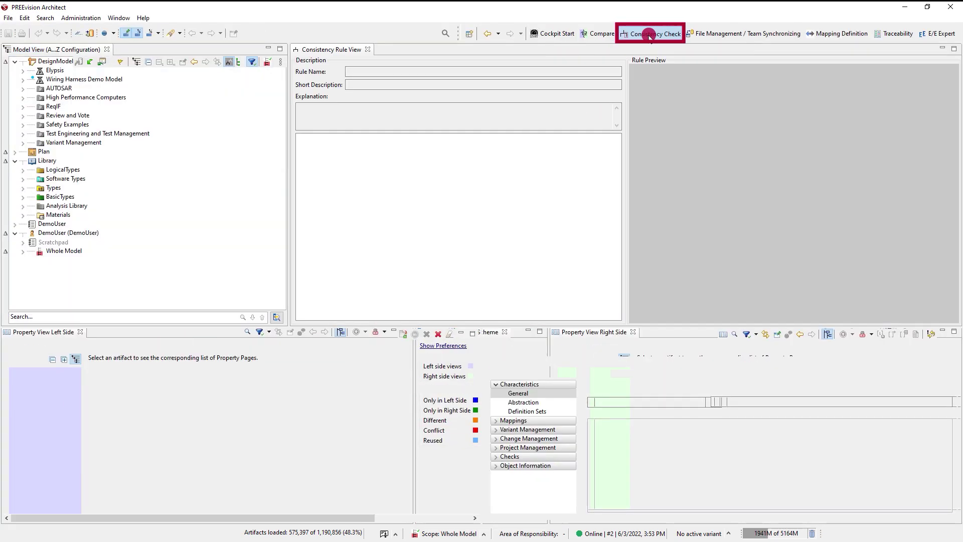
{"action": "left_click", "coordinate": [839, 33]}
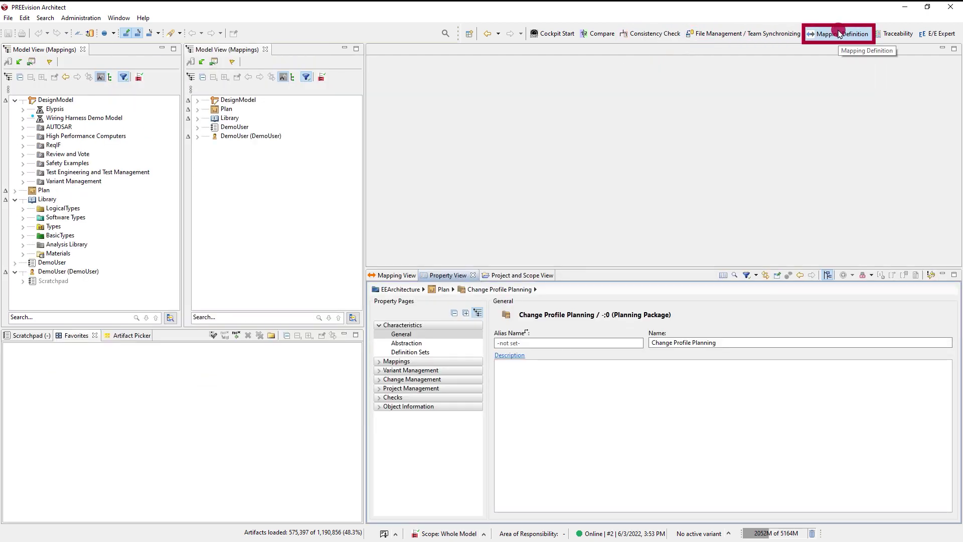
{"action": "left_click", "coordinate": [742, 33]}
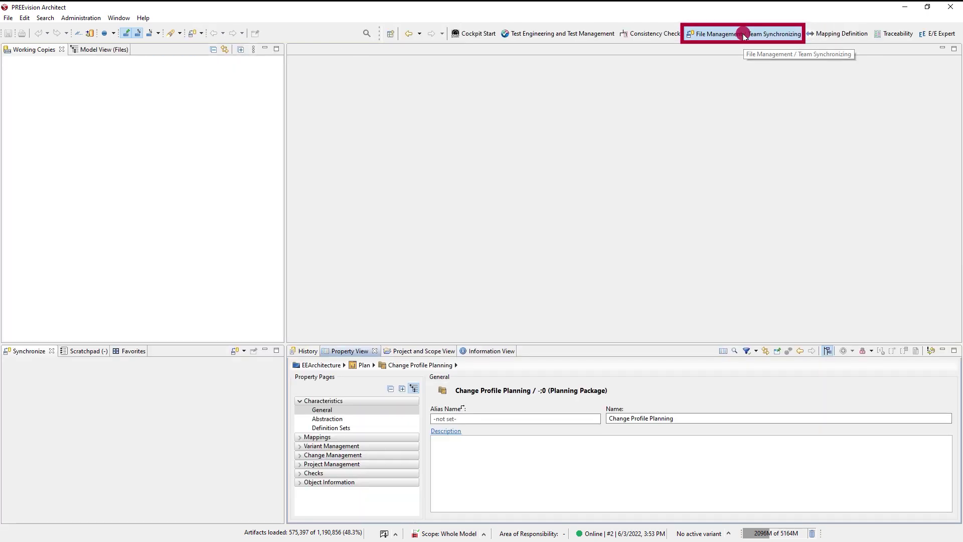
Look through the Administration and Window menus, then close them
{"action": "left_click", "coordinate": [86, 19]}
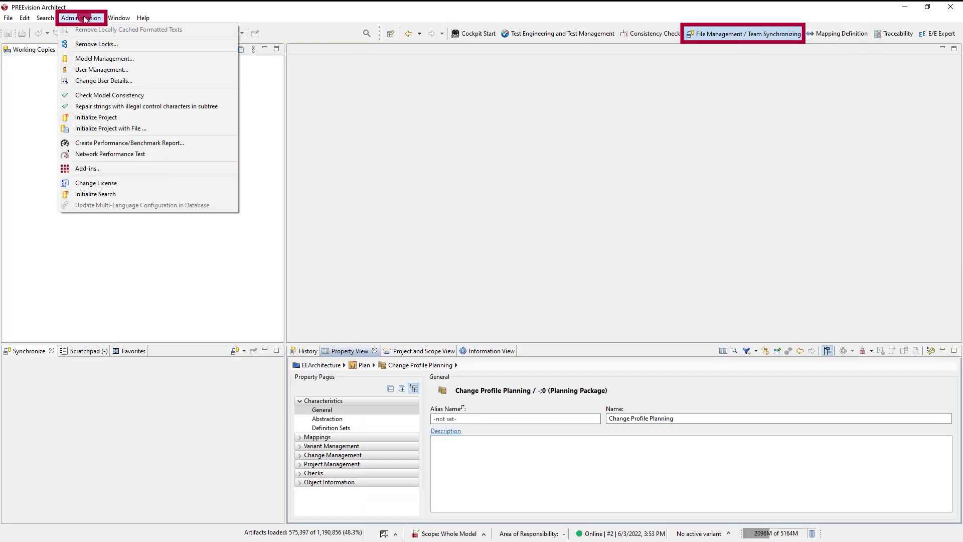
{"action": "key", "text": "Right"}
{"action": "key", "text": "Escape"}
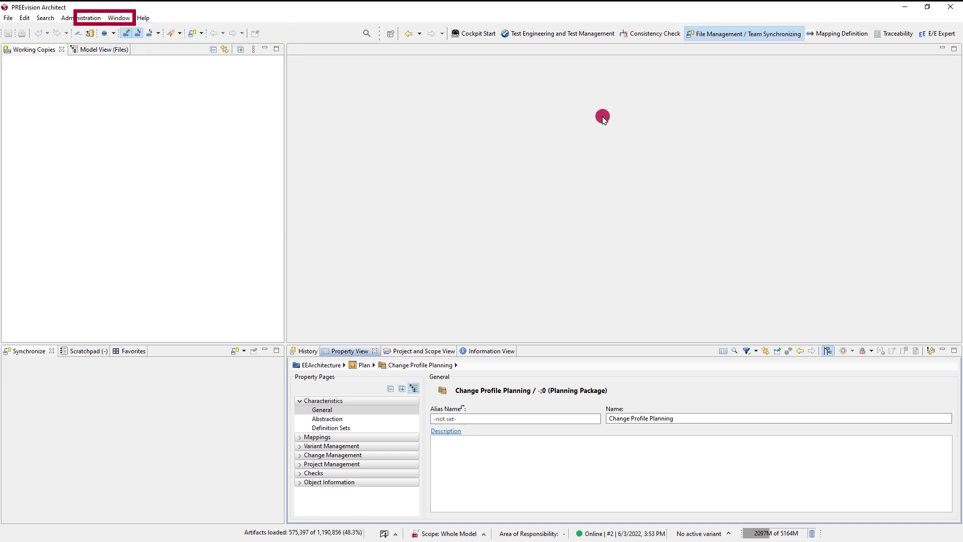
Switch to Test Engineering and Test Management and set the Property View filter to No filter
{"action": "left_click", "coordinate": [552, 34]}
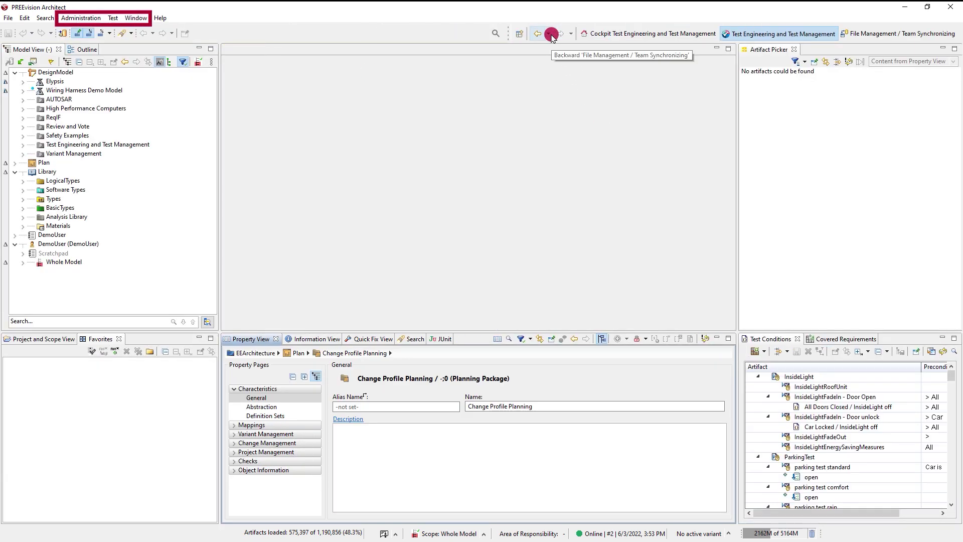
{"action": "left_click", "coordinate": [112, 19]}
{"action": "key", "text": "Escape"}
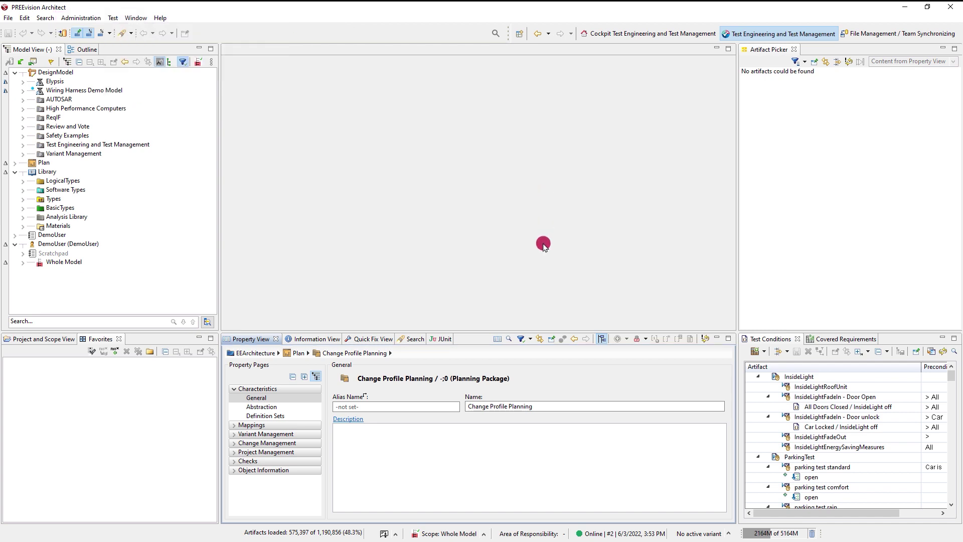
{"action": "left_click", "coordinate": [531, 341]}
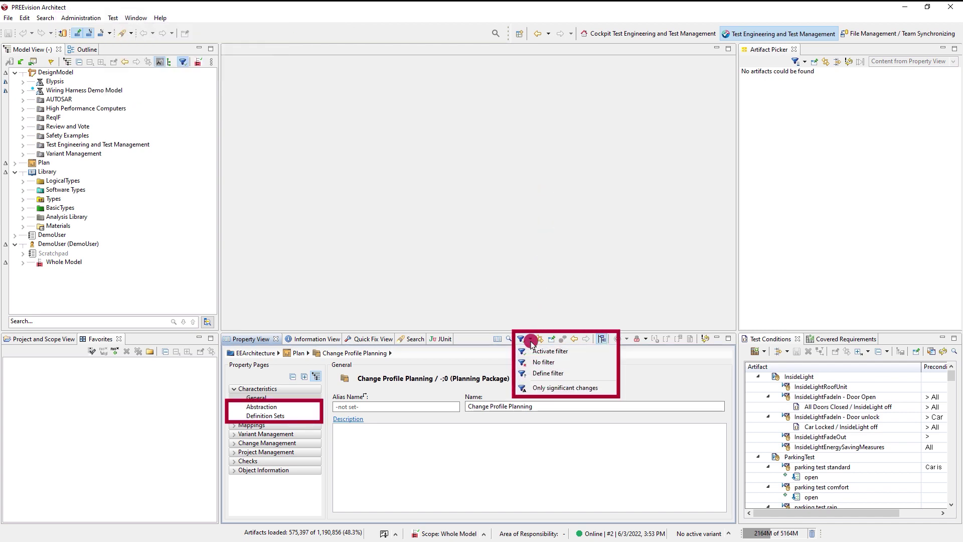
{"action": "left_click", "coordinate": [543, 361]}
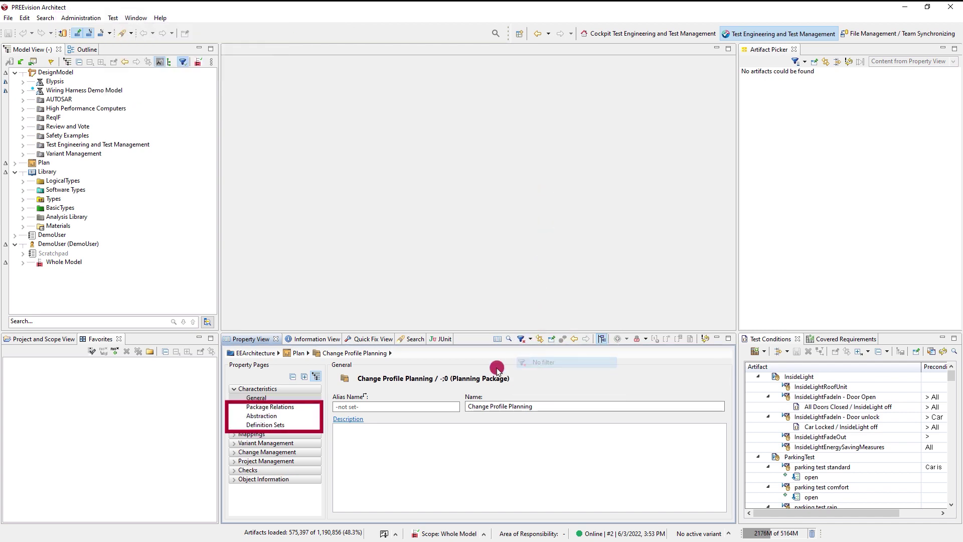
Apply the Standard model filter, label each tree element with its type, and expand Elypsis (Product Line)
{"action": "left_click", "coordinate": [183, 62]}
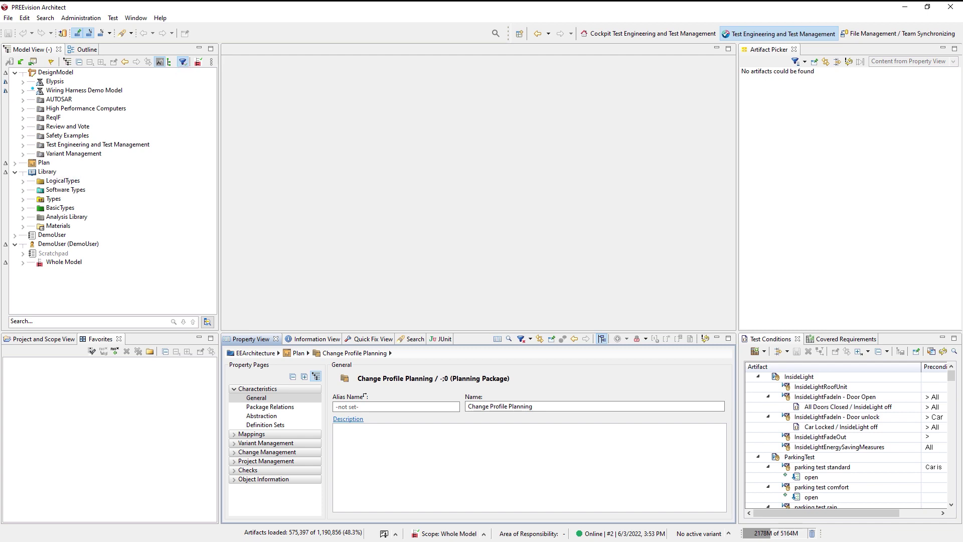
{"action": "left_click", "coordinate": [177, 138]}
{"action": "left_click", "coordinate": [171, 62]}
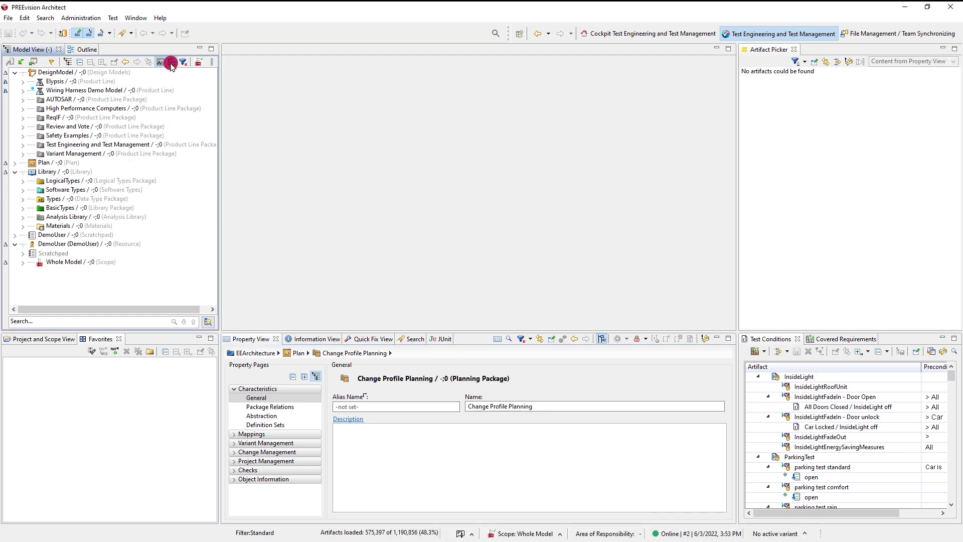
{"action": "left_click", "coordinate": [25, 83]}
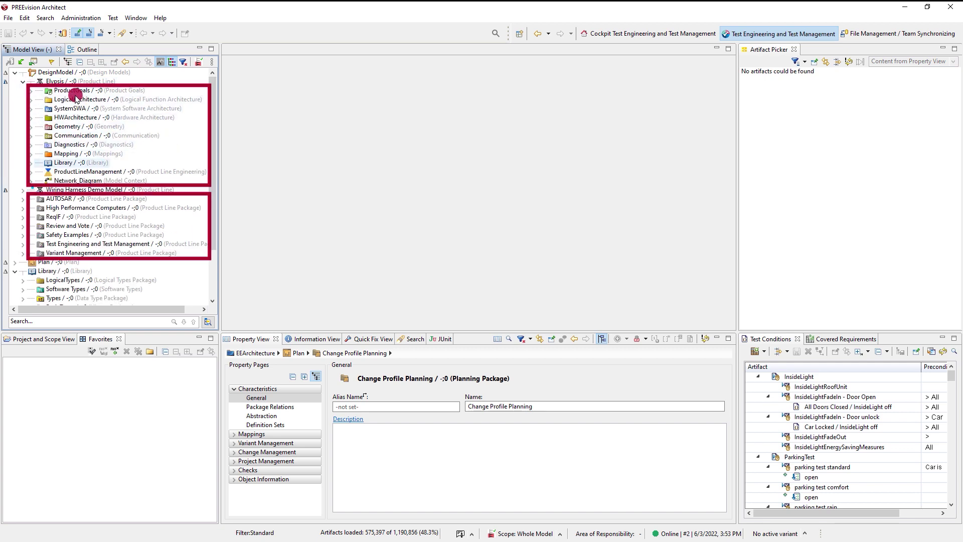
{"action": "left_click", "coordinate": [205, 65]}
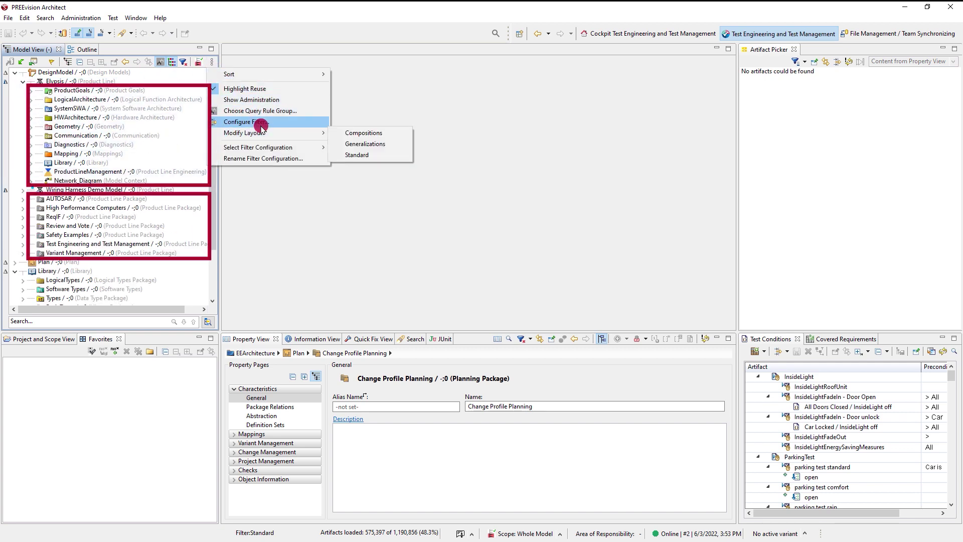
Create a metaclass filter that hides the Product Line Package Type and Product Line Package classes
{"action": "left_click", "coordinate": [256, 123]}
{"action": "left_click", "coordinate": [299, 147]}
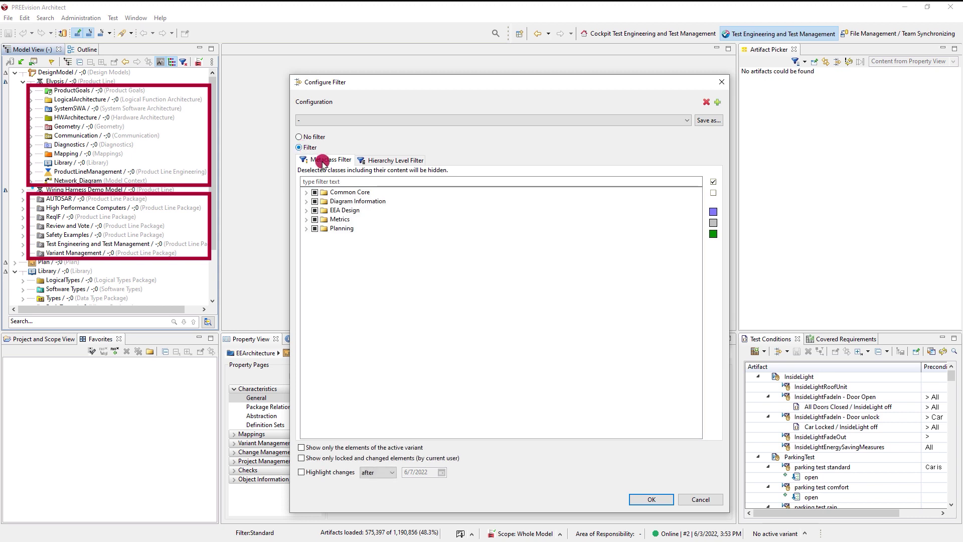
{"action": "left_click", "coordinate": [355, 183]}
{"action": "type", "text": "Product"}
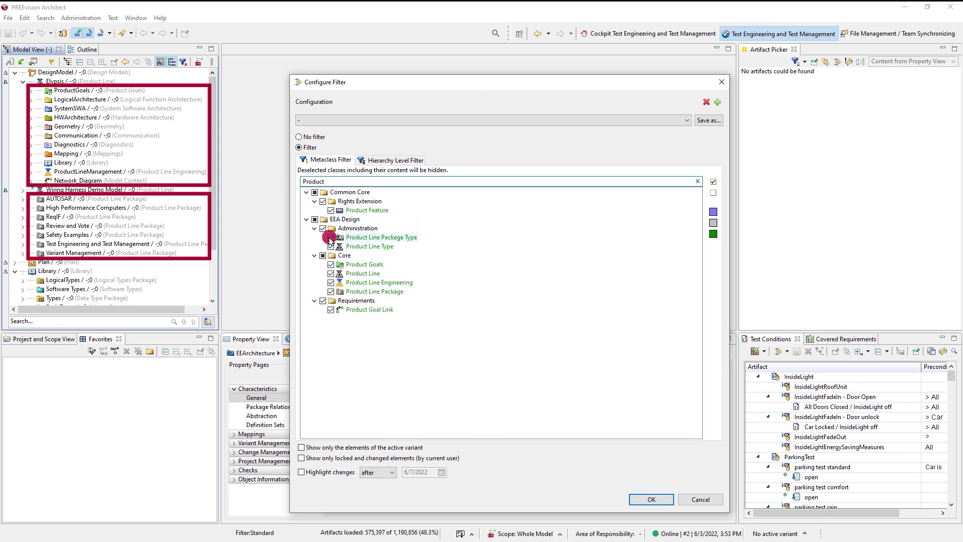
{"action": "left_click", "coordinate": [331, 237]}
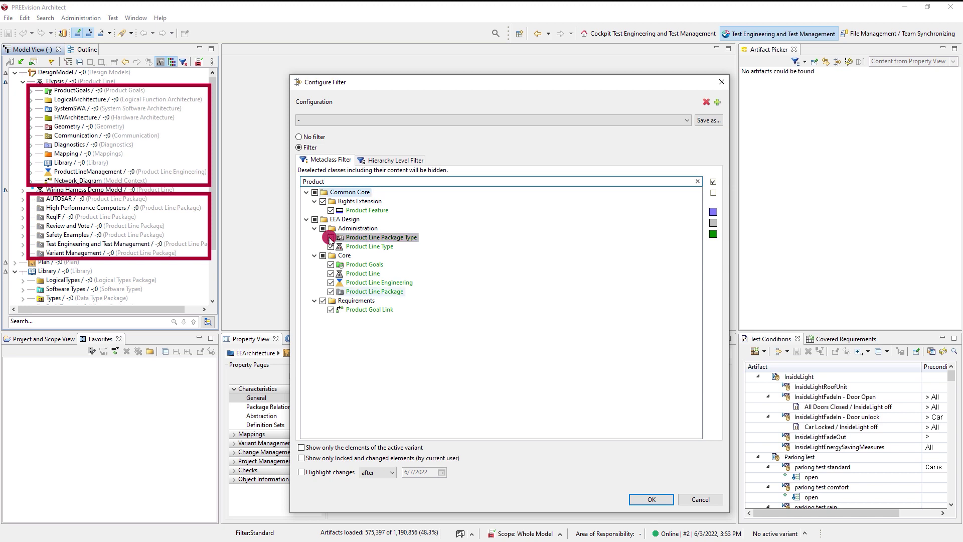
{"action": "key", "text": "space"}
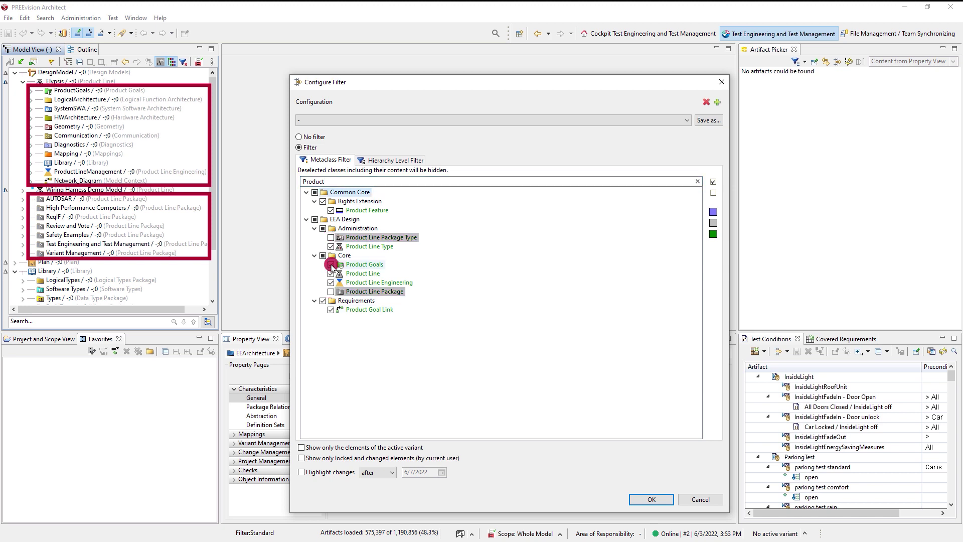
Also hide the logical, software and service architecture classes, then apply the filter to the model tree
{"action": "triple_click", "coordinate": [321, 181]}
{"action": "type", "text": "Arc"}
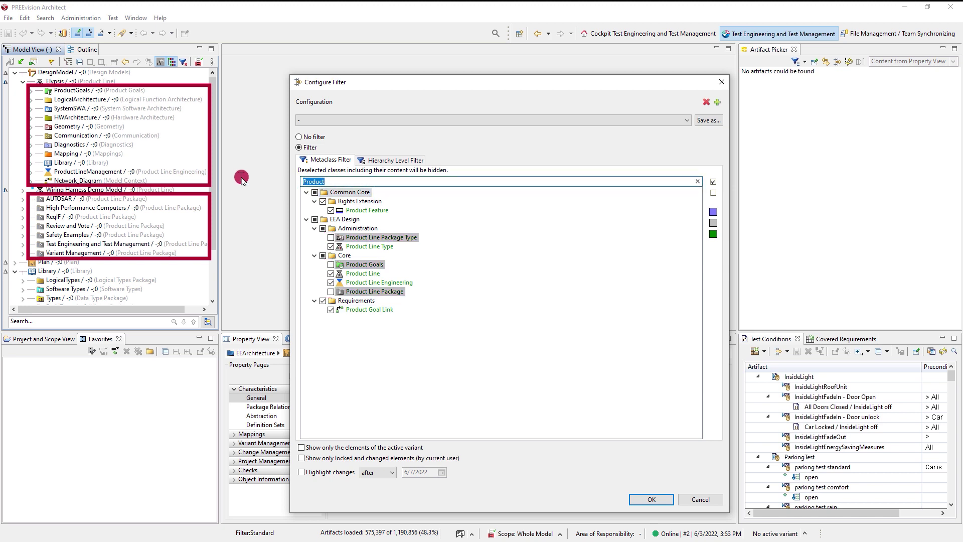
{"action": "type", "text": "hite"}
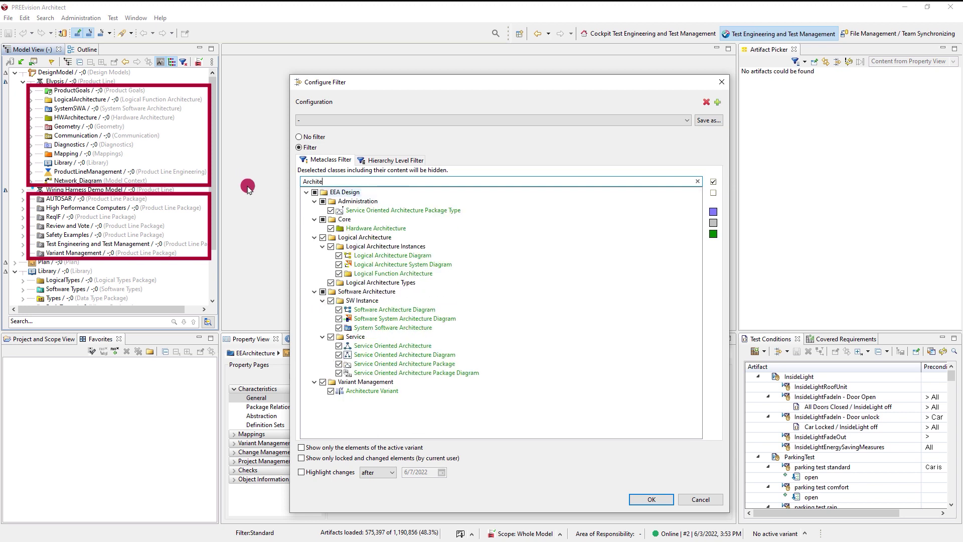
{"action": "left_click", "coordinate": [323, 237]}
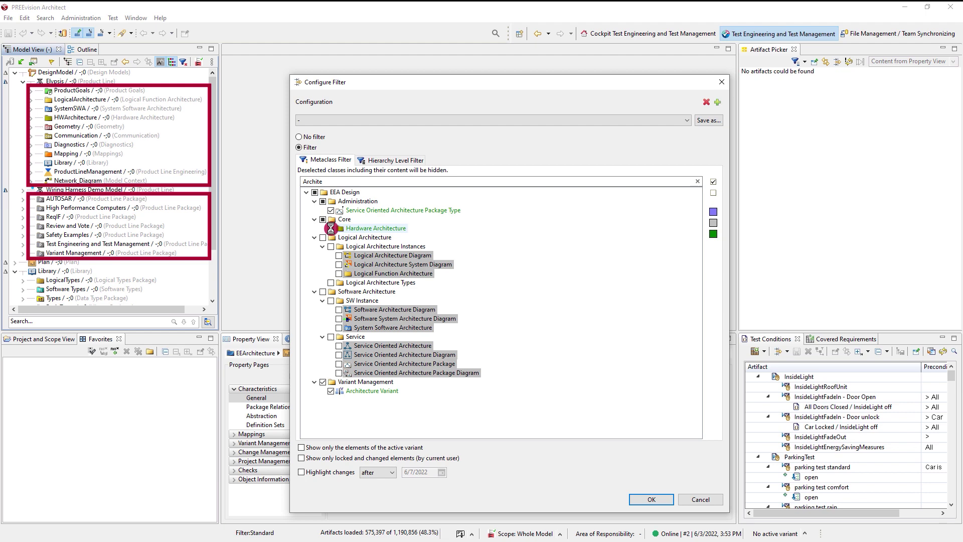
{"action": "left_click", "coordinate": [652, 499]}
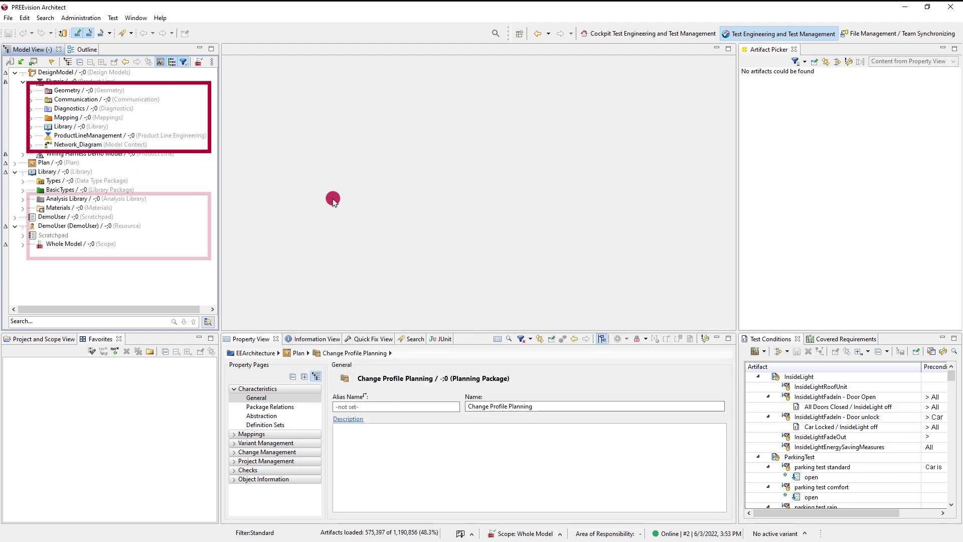
{"action": "left_click", "coordinate": [183, 62]}
{"action": "left_click", "coordinate": [183, 62]}
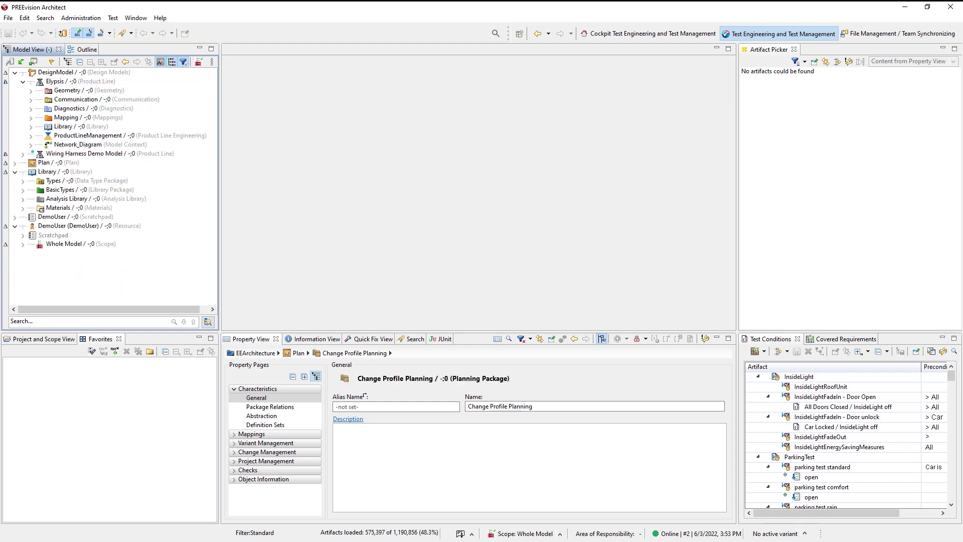
Set the PREEvision General Available artifact colour to green, apply it, then reopen Preferences
{"action": "left_click", "coordinate": [131, 18]}
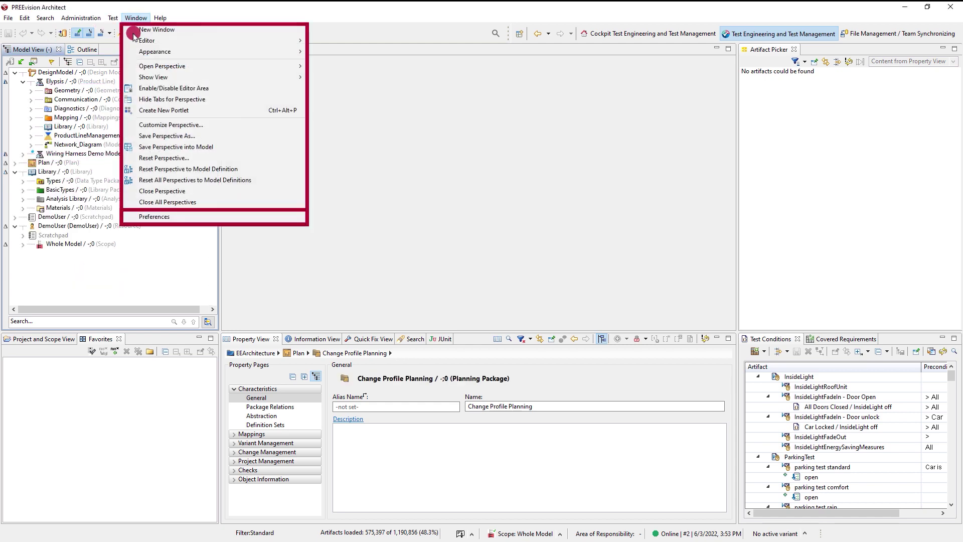
{"action": "left_click", "coordinate": [156, 216]}
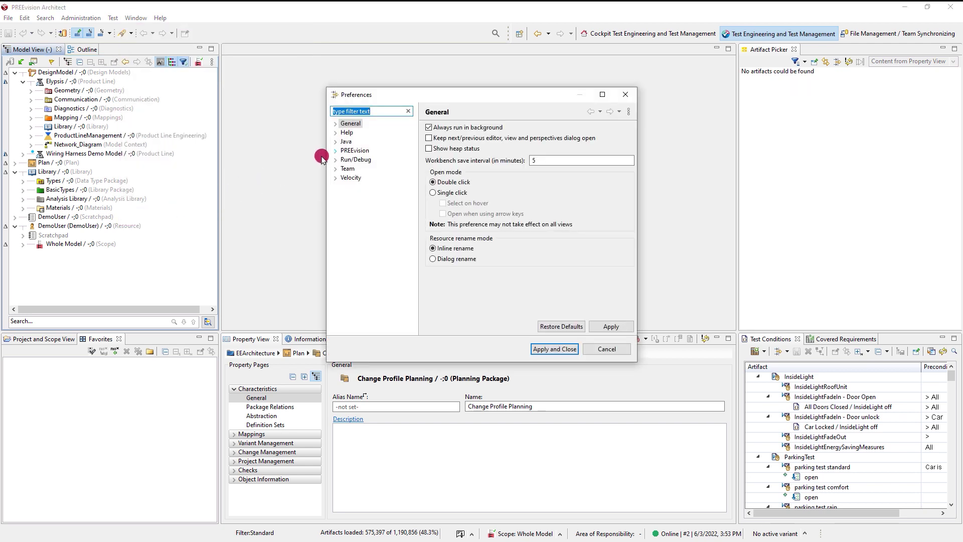
{"action": "left_click", "coordinate": [335, 151]}
{"action": "left_click", "coordinate": [358, 231]}
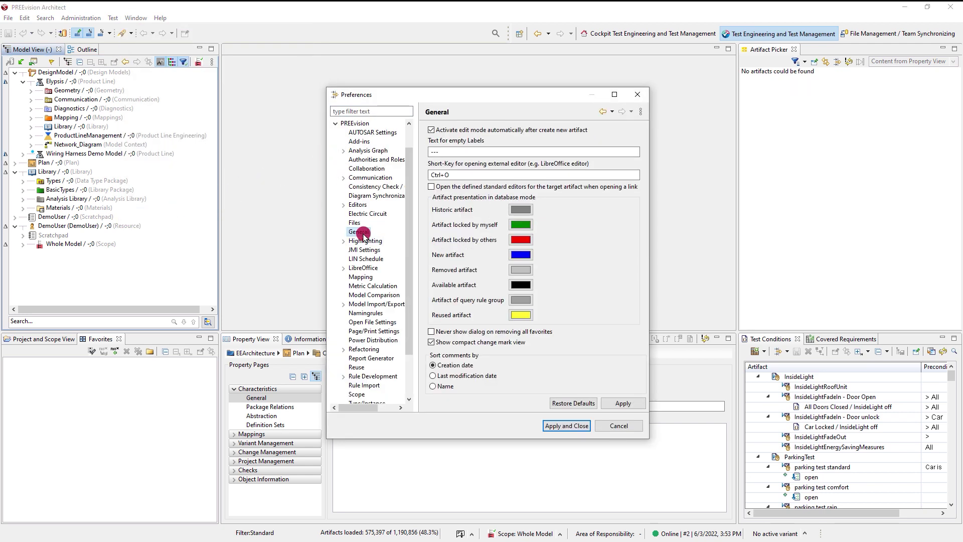
{"action": "left_click", "coordinate": [520, 284]}
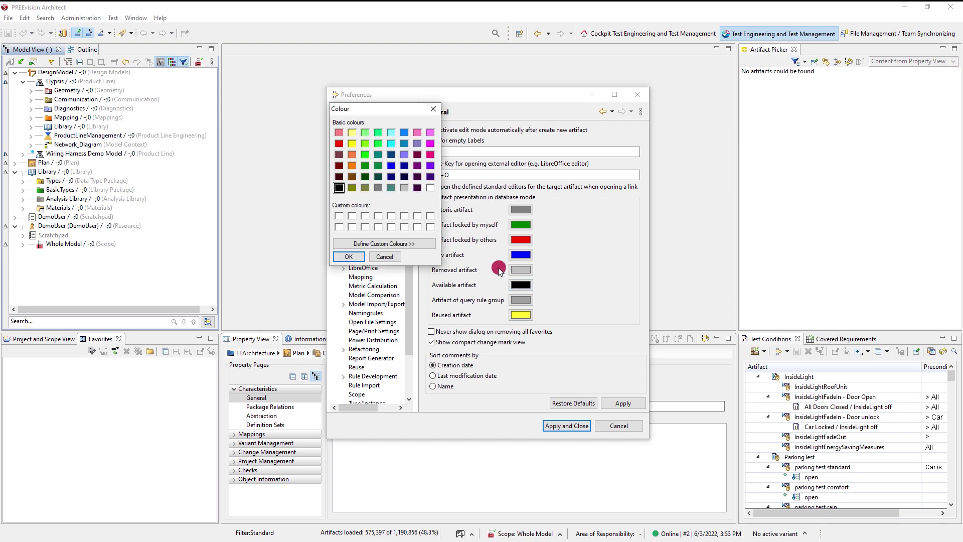
{"action": "left_click", "coordinate": [346, 256]}
{"action": "left_click", "coordinate": [552, 422]}
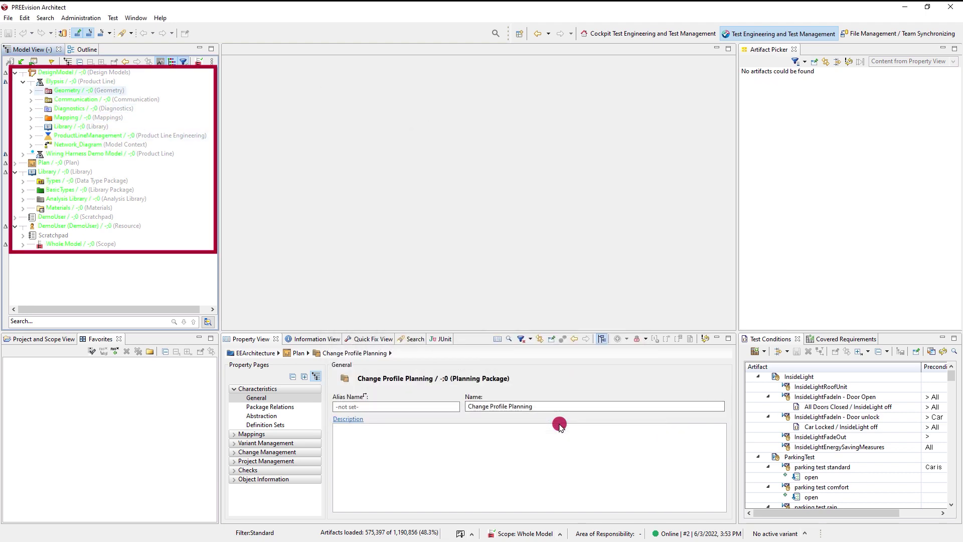
{"action": "left_click", "coordinate": [131, 19]}
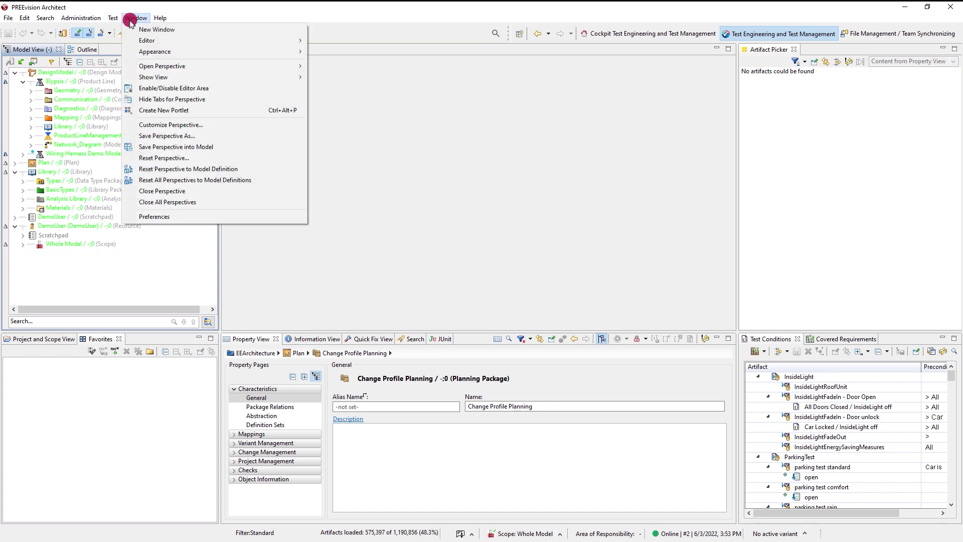
{"action": "left_click", "coordinate": [155, 216]}
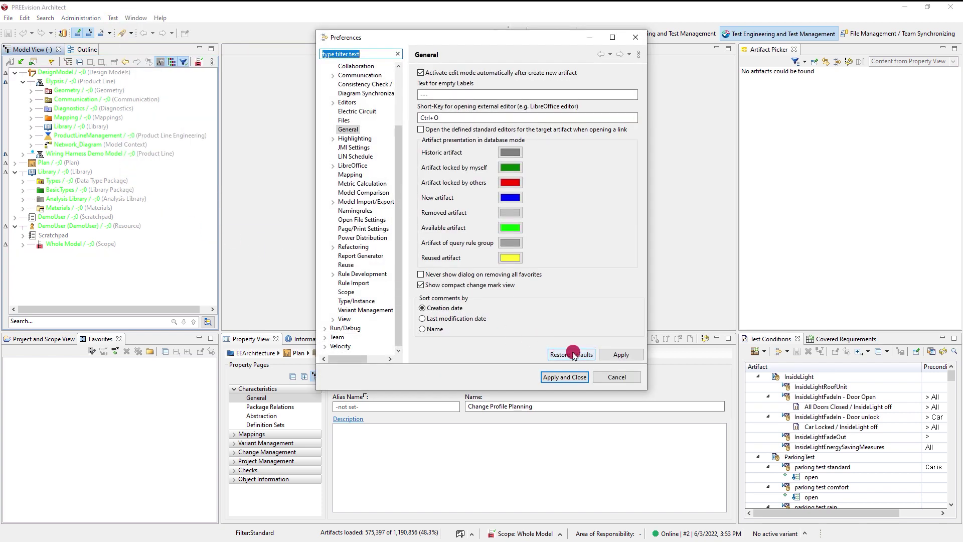